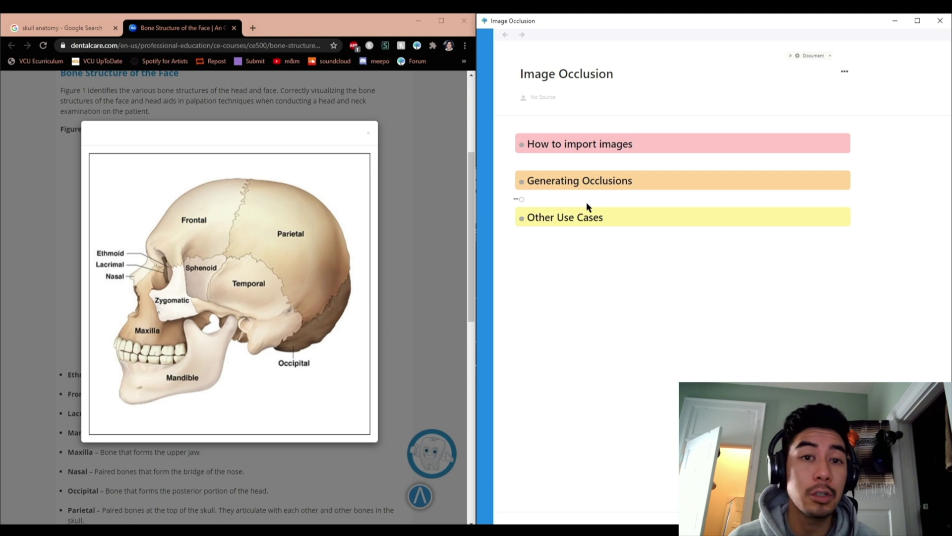
Expand 'How to import images' to show its methods and add an empty bullet after 'Copy and Paste'
{"action": "left_click", "coordinate": [654, 147]}
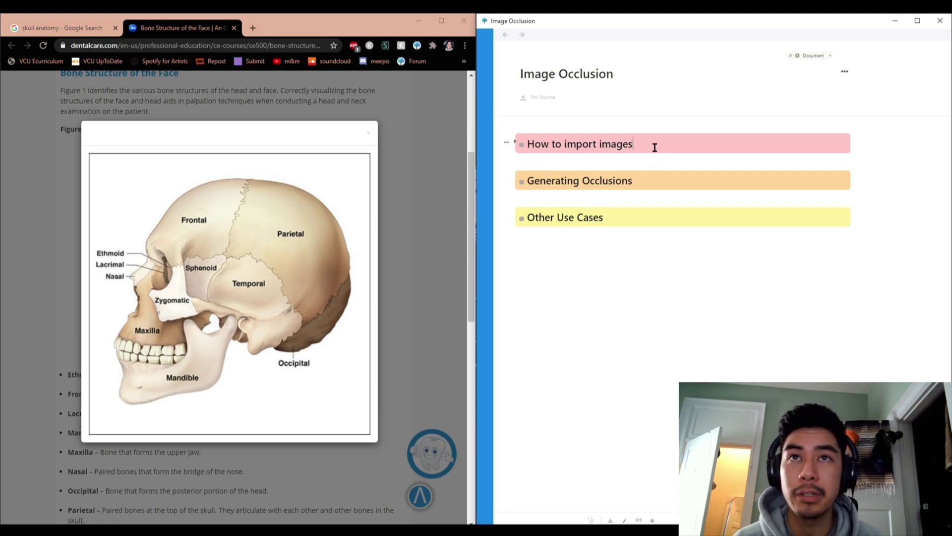
{"action": "key", "text": "ctrl+Down"}
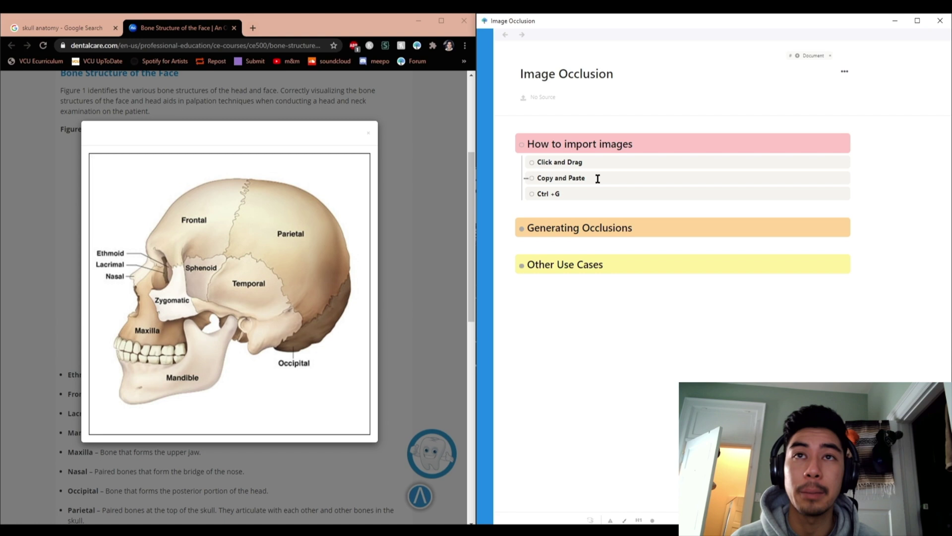
{"action": "key", "text": "Return"}
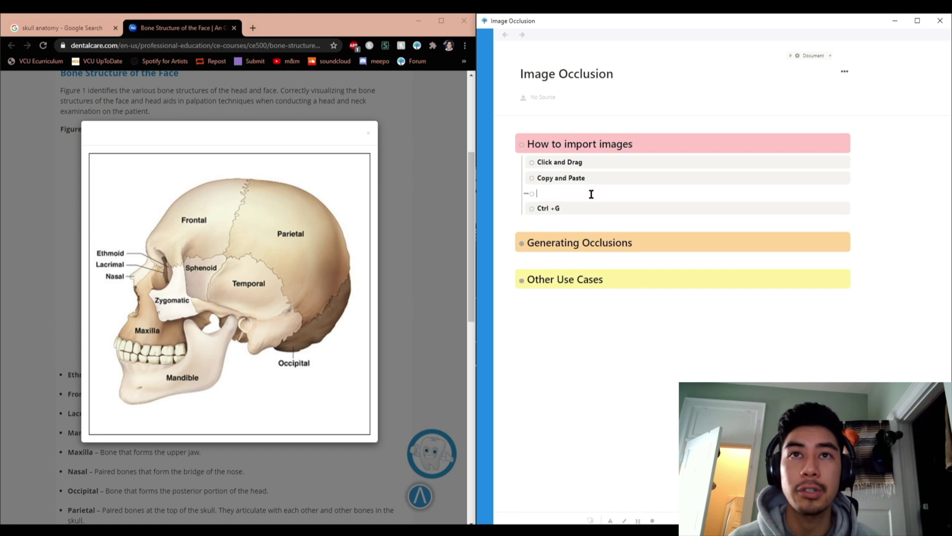
Copy the skull image from the web page and paste it into the empty bullet
{"action": "right_click", "coordinate": [261, 265]}
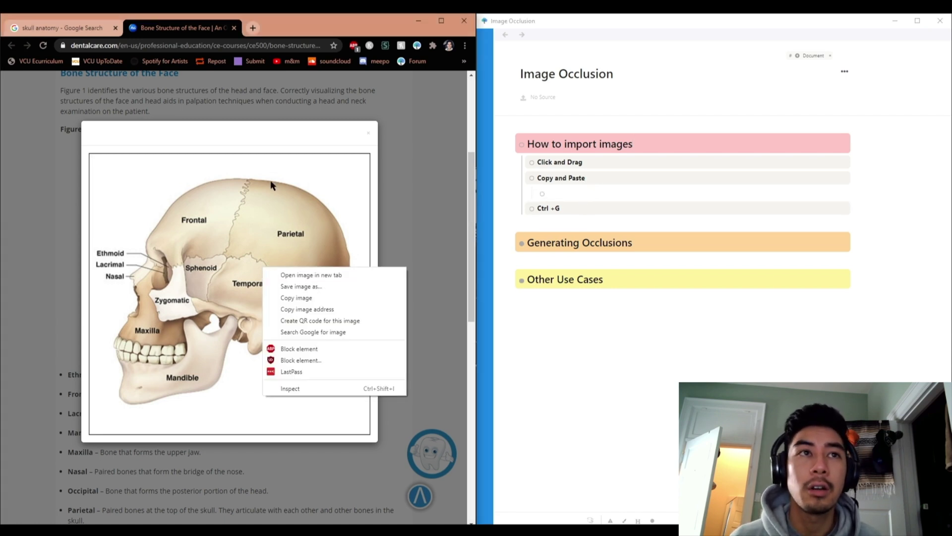
{"action": "left_click", "coordinate": [300, 299]}
{"action": "left_click", "coordinate": [553, 201]}
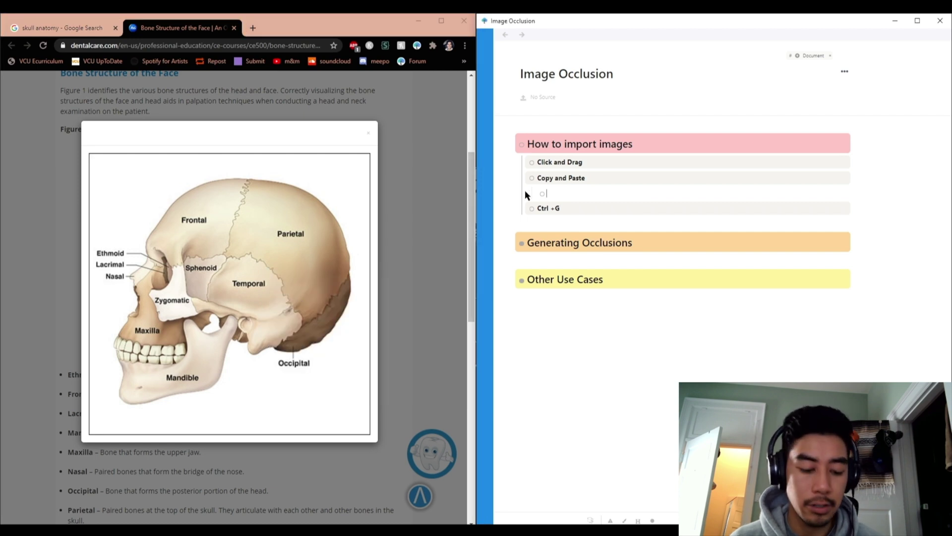
{"action": "mouse_move", "coordinate": [519, 198]}
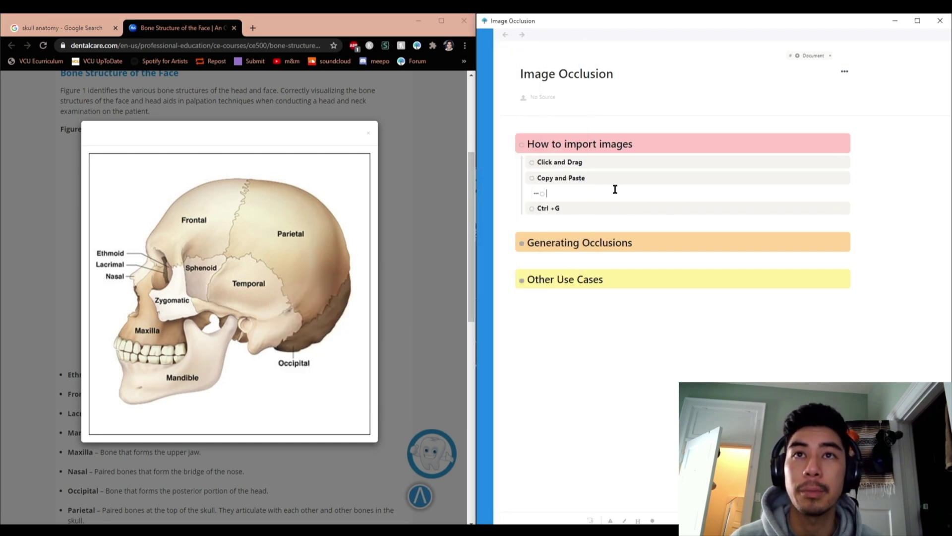
{"action": "key", "text": "ctrl+v"}
Start a new empty bullet nested under 'Ctrl +G'
{"action": "left_click", "coordinate": [595, 385]}
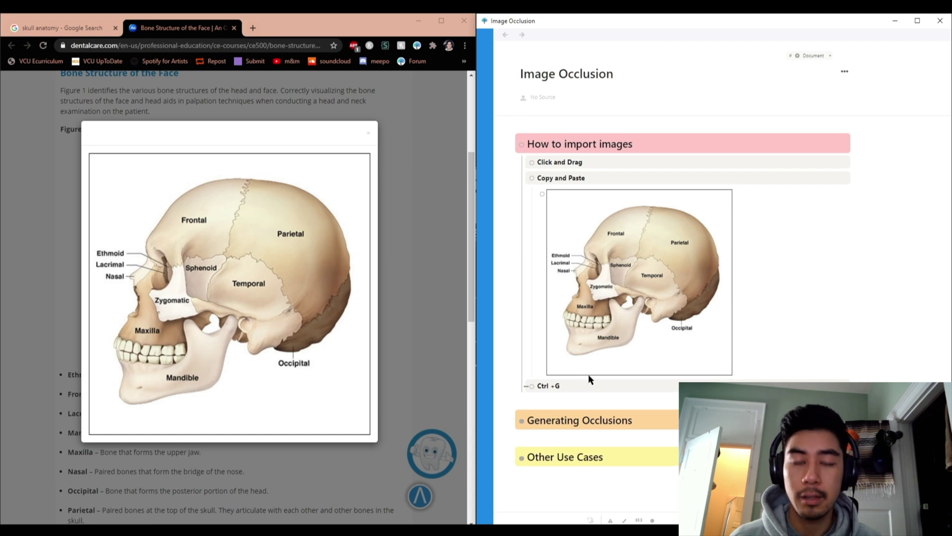
{"action": "key", "text": "Return"}
{"action": "key", "text": "Tab"}
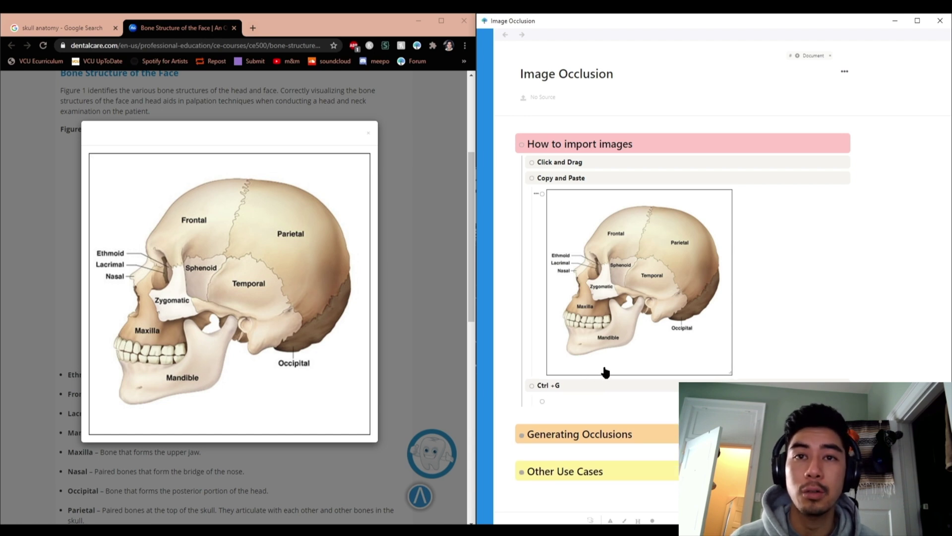
Insert the skull picture under 'Ctrl +G' by pasting its copied image address into Ctrl+G's Image URL
{"action": "key", "text": "ctrl+g"}
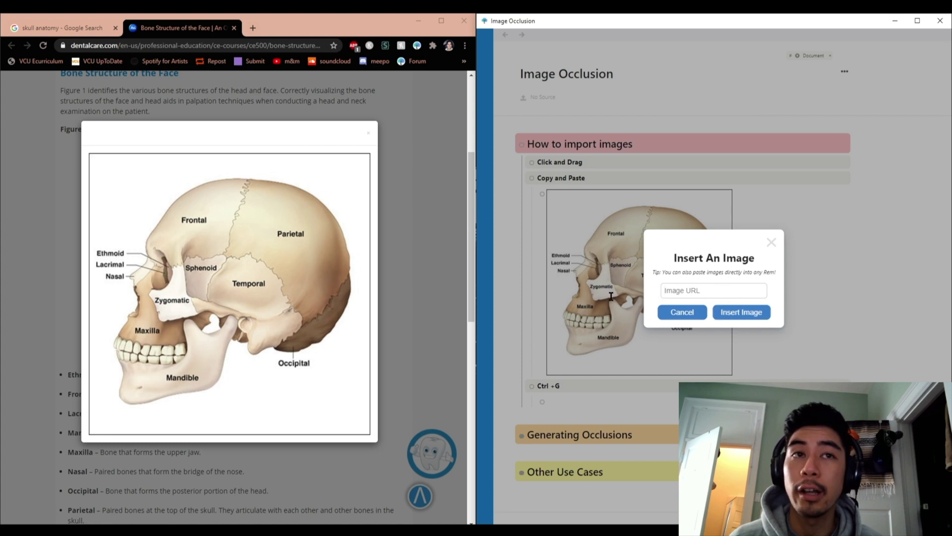
{"action": "right_click", "coordinate": [290, 307]}
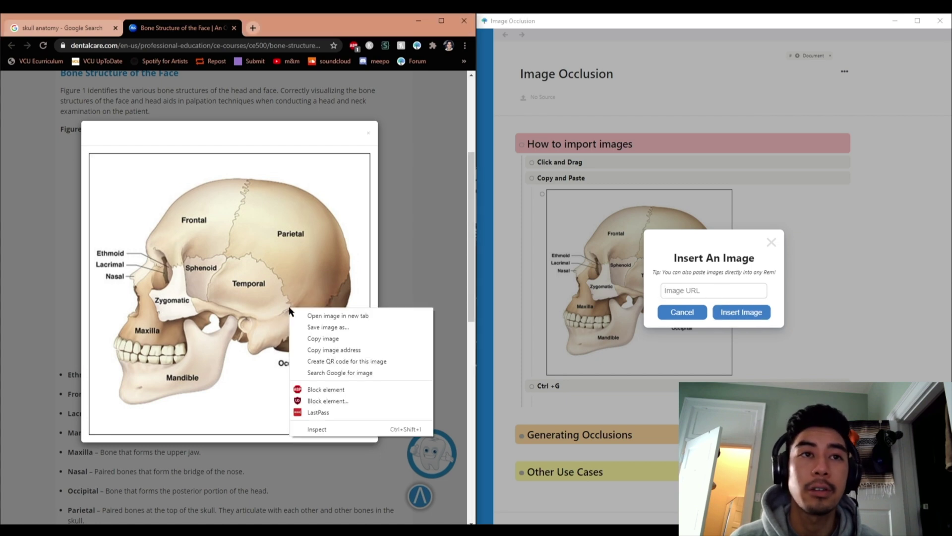
{"action": "left_click", "coordinate": [332, 350]}
{"action": "left_click", "coordinate": [683, 286]}
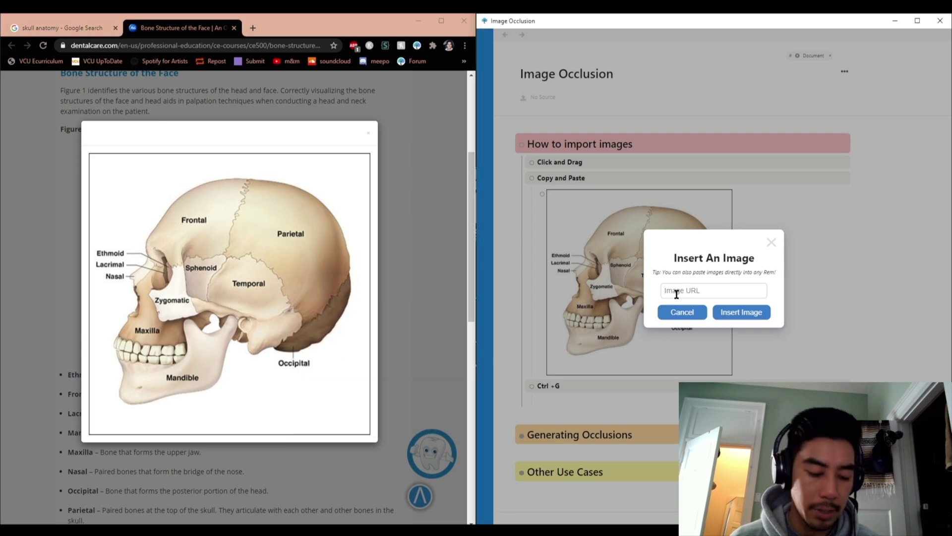
{"action": "key", "text": "ctrl+v"}
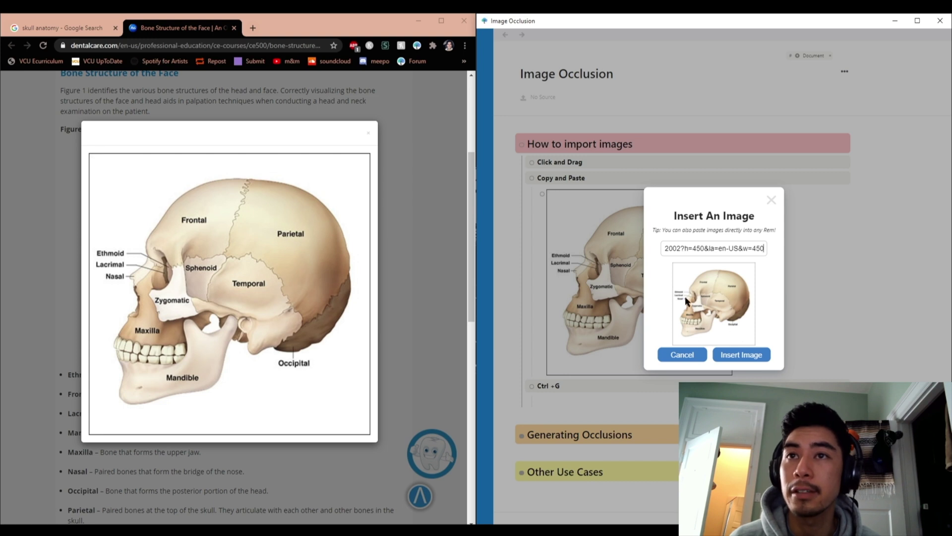
{"action": "left_click", "coordinate": [750, 354]}
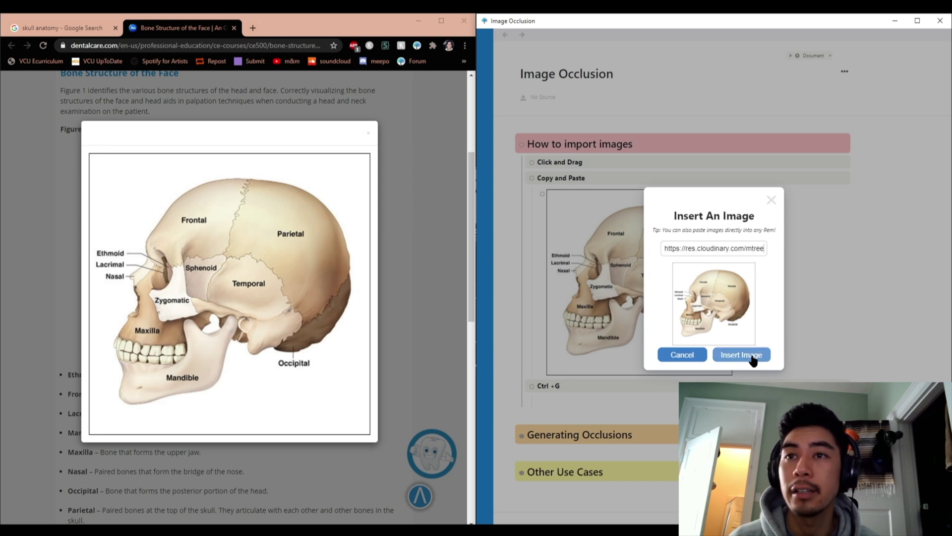
Maximise the window, expand 'Generating Occlusions', and open the skull image's occlusion preview
{"action": "scroll", "coordinate": [534, 212], "scroll_direction": "down", "scroll_amount": 5}
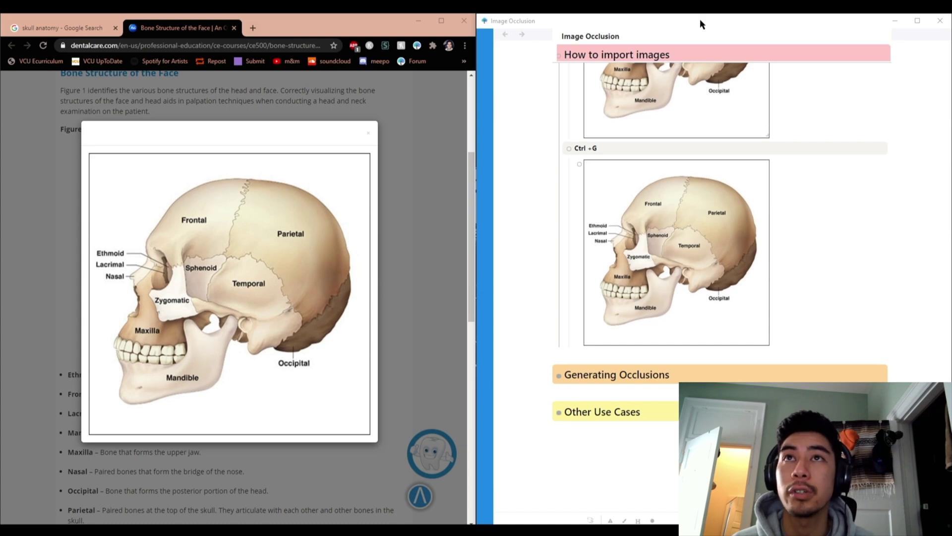
{"action": "left_click_drag", "start_coordinate": [700, 20], "coordinate": [517, 25]}
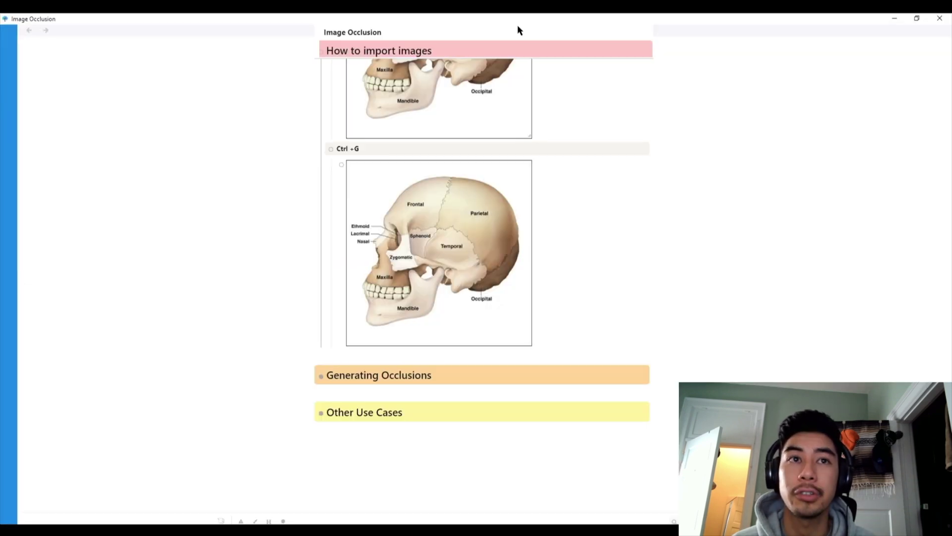
{"action": "left_click", "coordinate": [318, 376]}
{"action": "scroll", "coordinate": [312, 375], "scroll_direction": "down", "scroll_amount": 3}
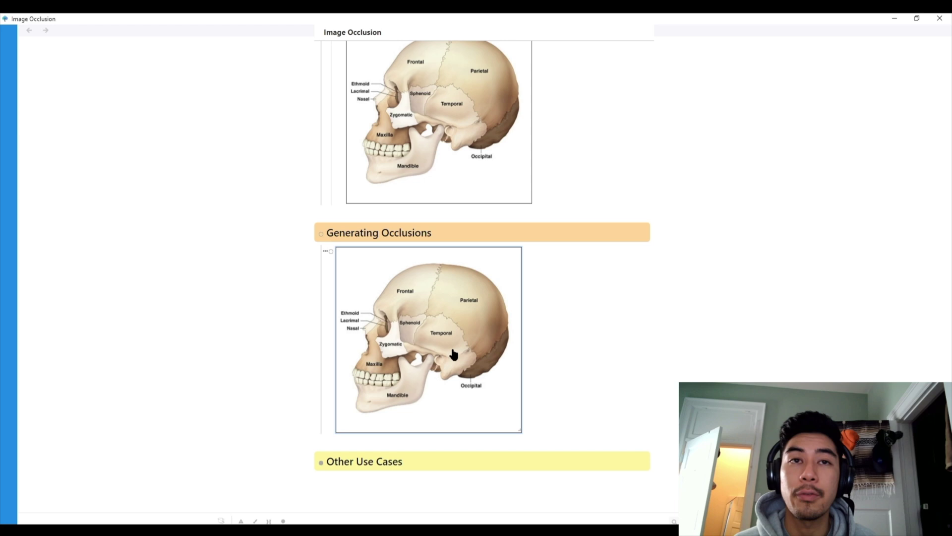
{"action": "left_click", "coordinate": [475, 331]}
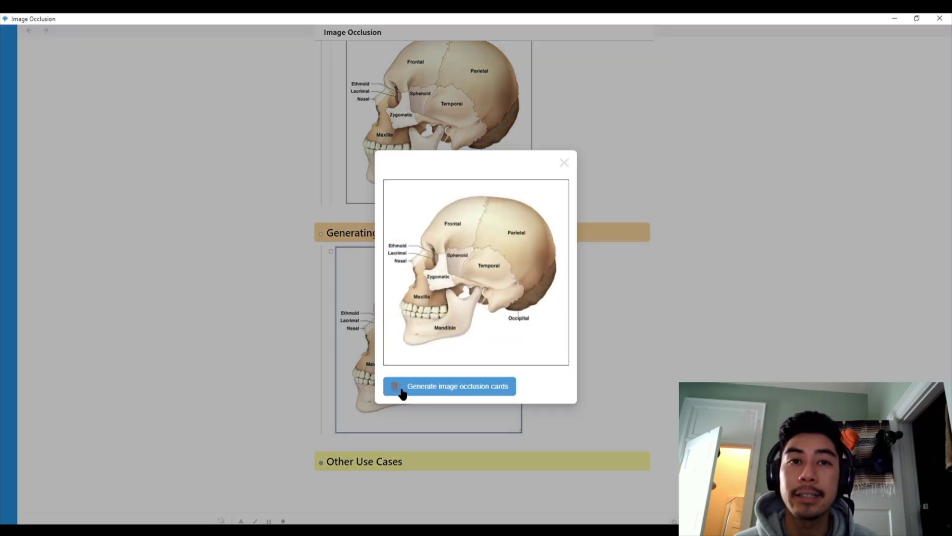
Draw occlusion boxes over Frontal, Parietal, Temporal, Sphenoid, Occipital, Mandible, Maxilla, Zygomatic and Ethmoid/Lacrimal/Nasal
{"action": "left_click", "coordinate": [457, 395]}
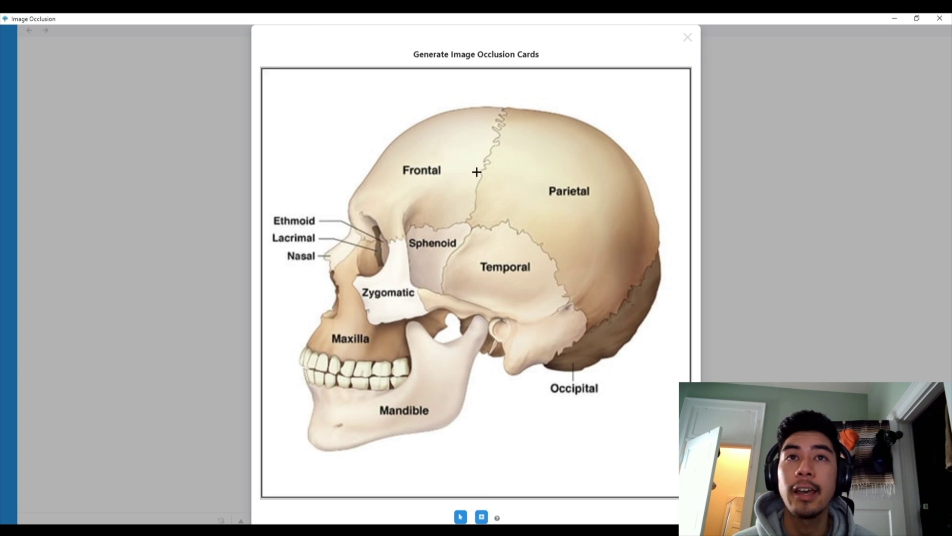
{"action": "left_click_drag", "start_coordinate": [379, 144], "coordinate": [459, 196]}
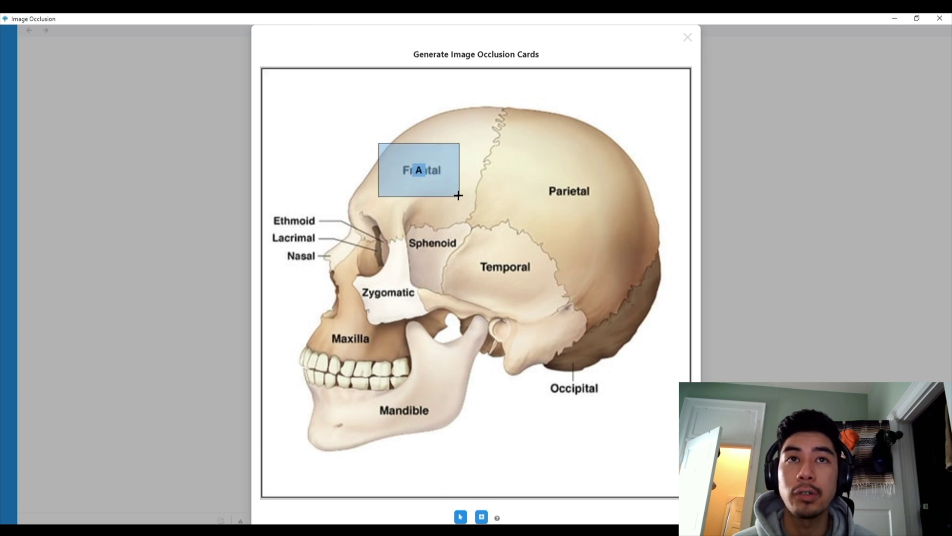
{"action": "left_click_drag", "start_coordinate": [528, 166], "coordinate": [612, 218]}
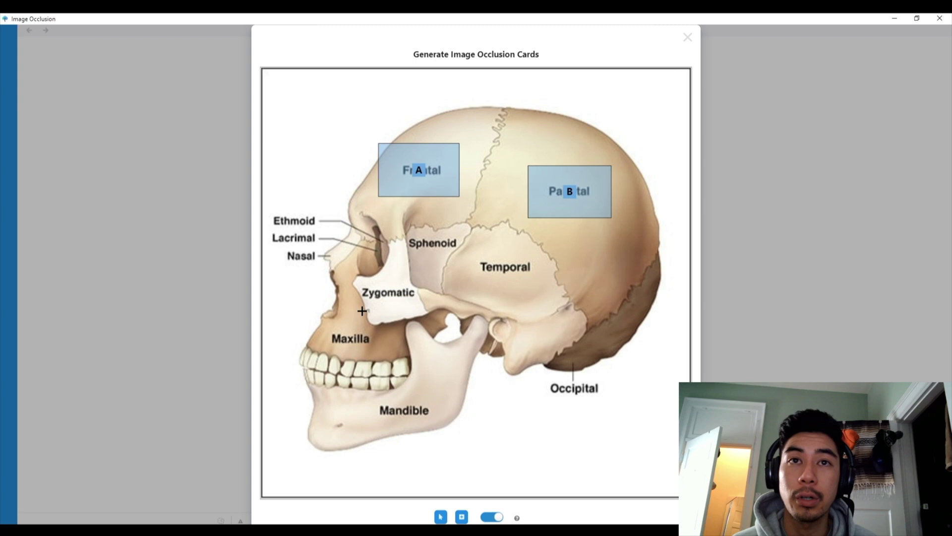
{"action": "left_click_drag", "start_coordinate": [473, 255], "coordinate": [551, 288]}
{"action": "left_click_drag", "start_coordinate": [400, 229], "coordinate": [462, 263]}
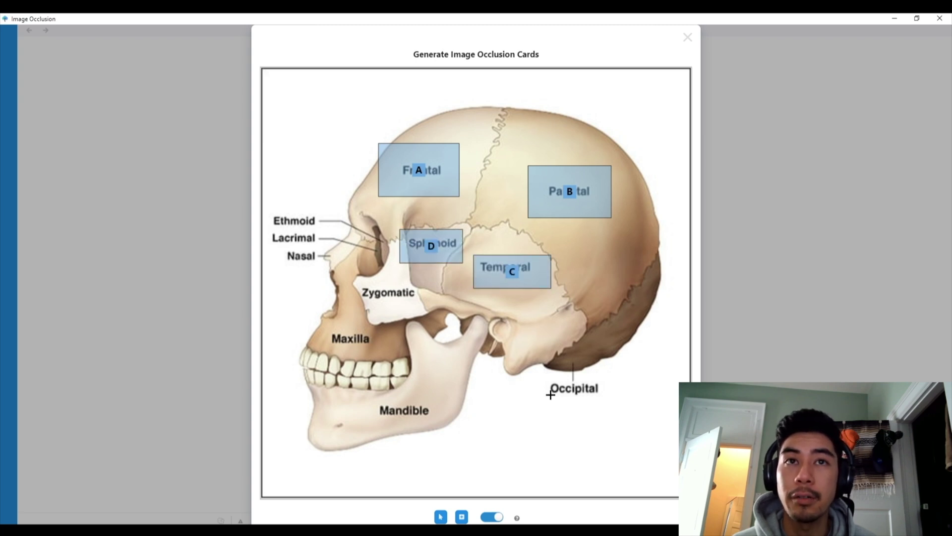
{"action": "left_click_drag", "start_coordinate": [526, 363], "coordinate": [619, 416]}
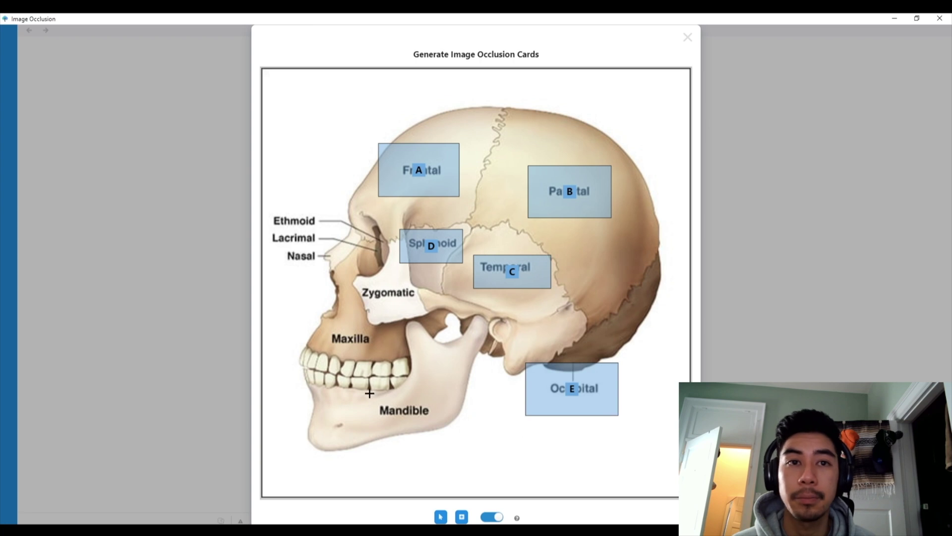
{"action": "left_click_drag", "start_coordinate": [371, 394], "coordinate": [456, 437]}
{"action": "left_click_drag", "start_coordinate": [316, 326], "coordinate": [396, 362]}
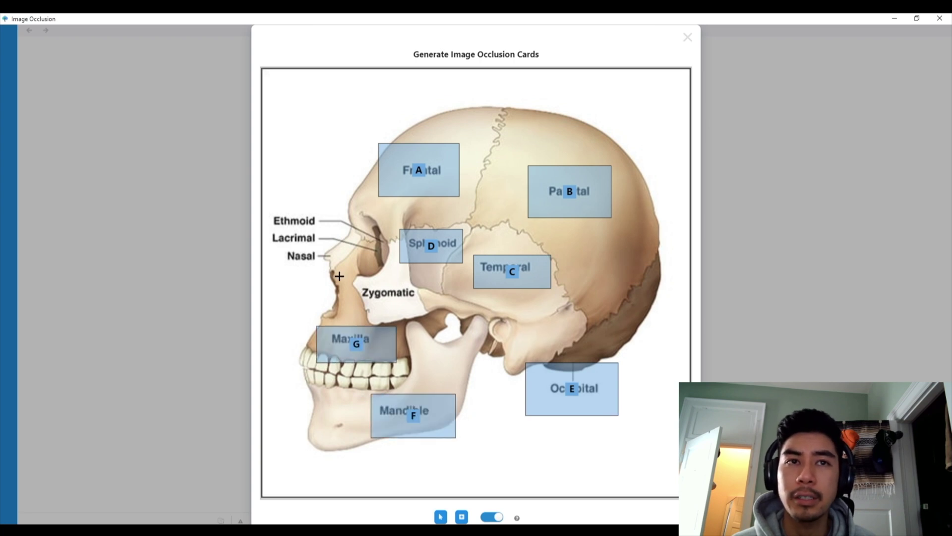
{"action": "left_click_drag", "start_coordinate": [339, 277], "coordinate": [426, 309]}
{"action": "left_click_drag", "start_coordinate": [328, 274], "coordinate": [264, 203]}
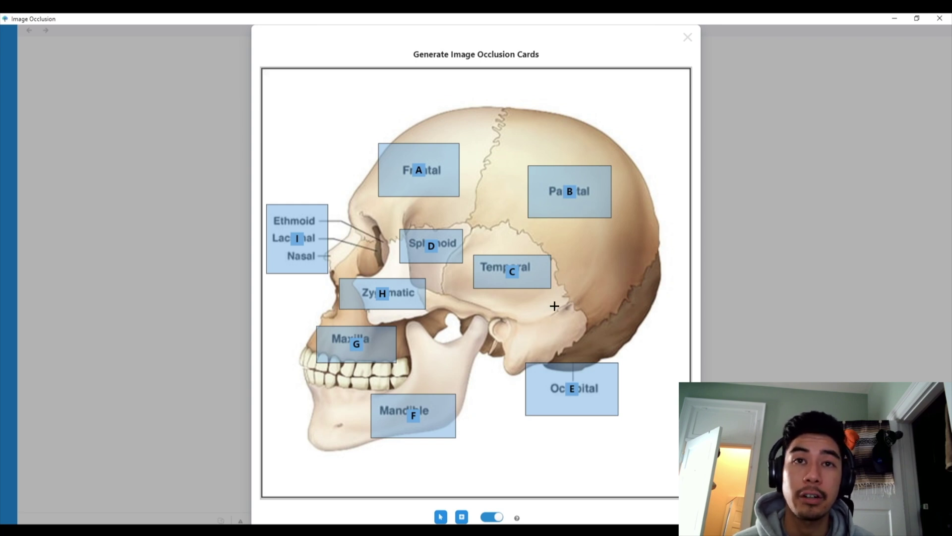
Merge the Parietal occlusion box into cloze A alongside Frontal
{"action": "left_click", "coordinate": [567, 193]}
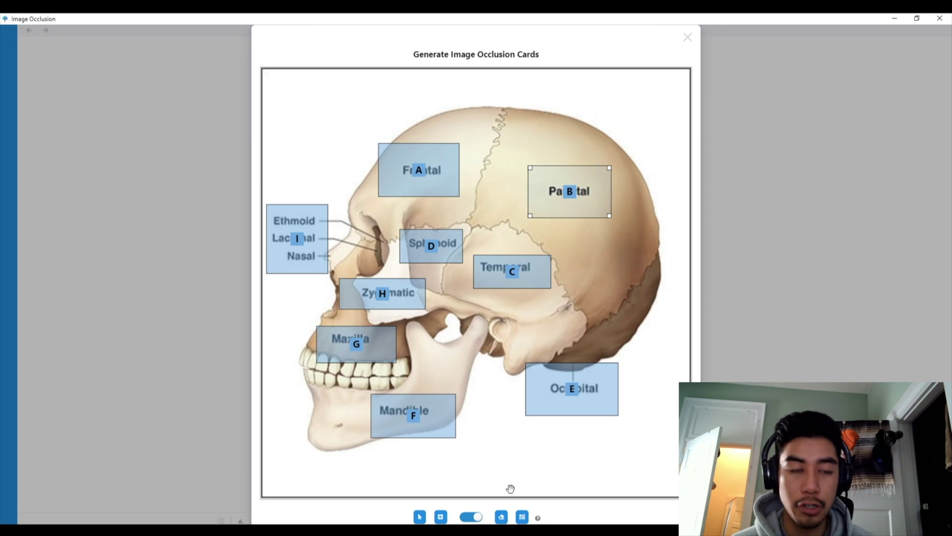
{"action": "left_click", "coordinate": [522, 517]}
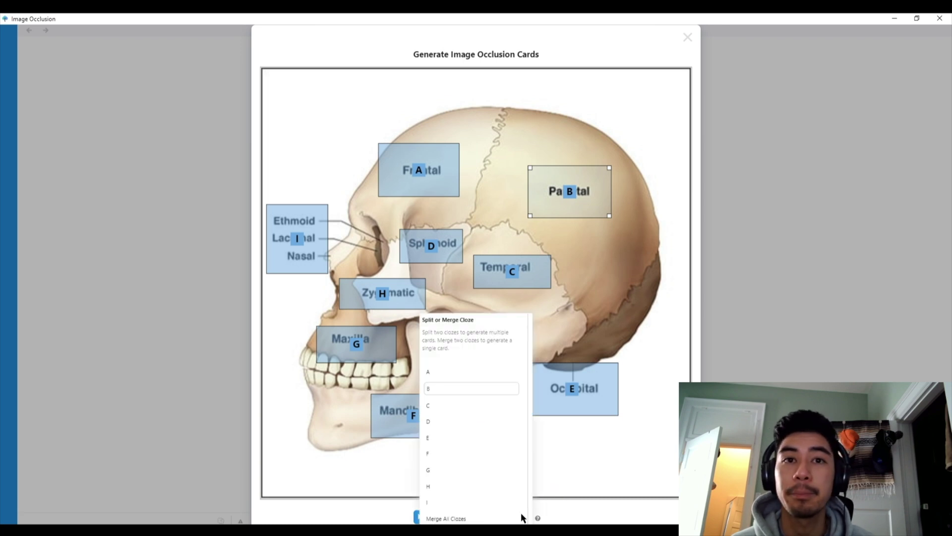
{"action": "left_click", "coordinate": [461, 373]}
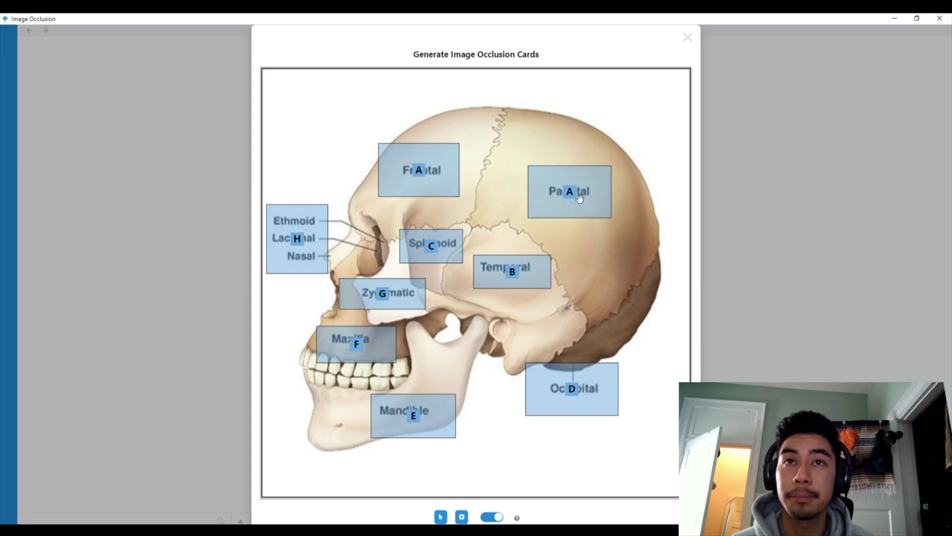
{"action": "left_click", "coordinate": [494, 517]}
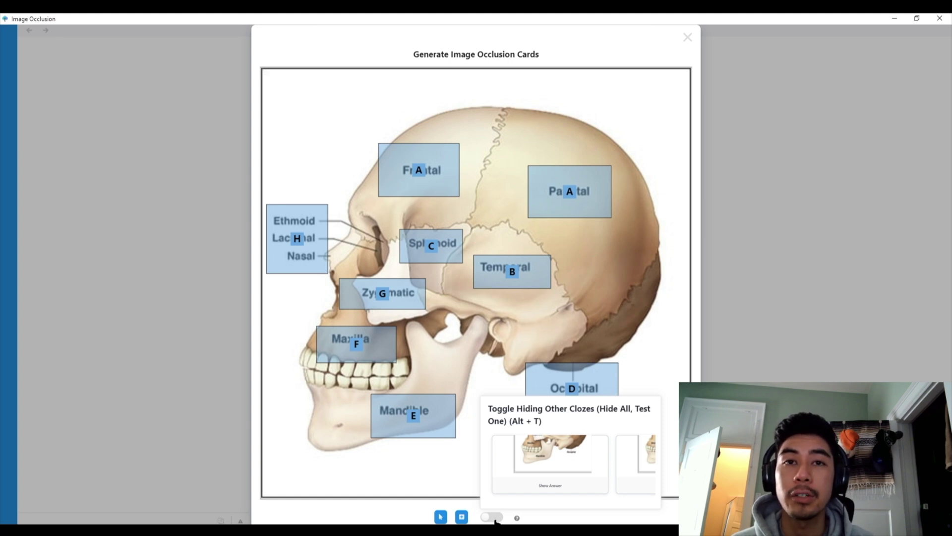
{"action": "left_click", "coordinate": [494, 517]}
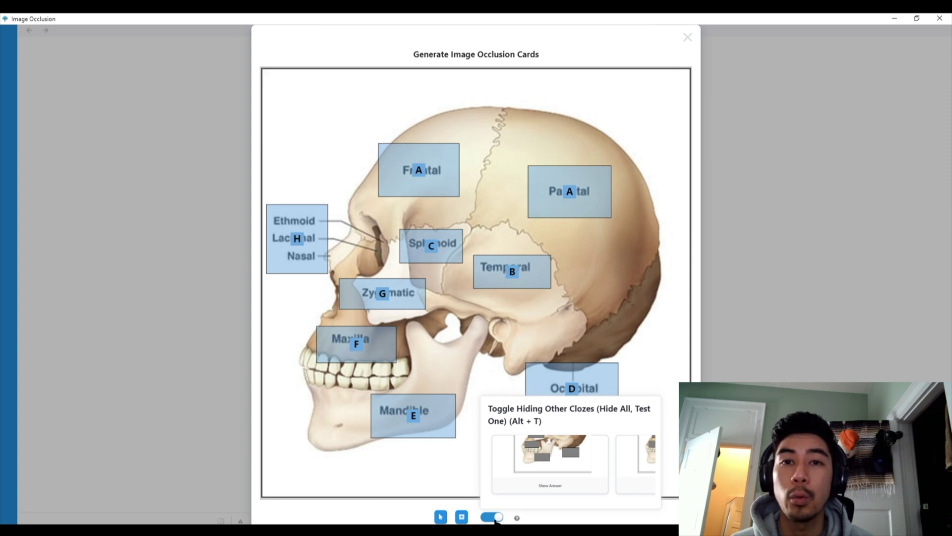
{"action": "left_click", "coordinate": [495, 519]}
{"action": "left_click", "coordinate": [495, 519]}
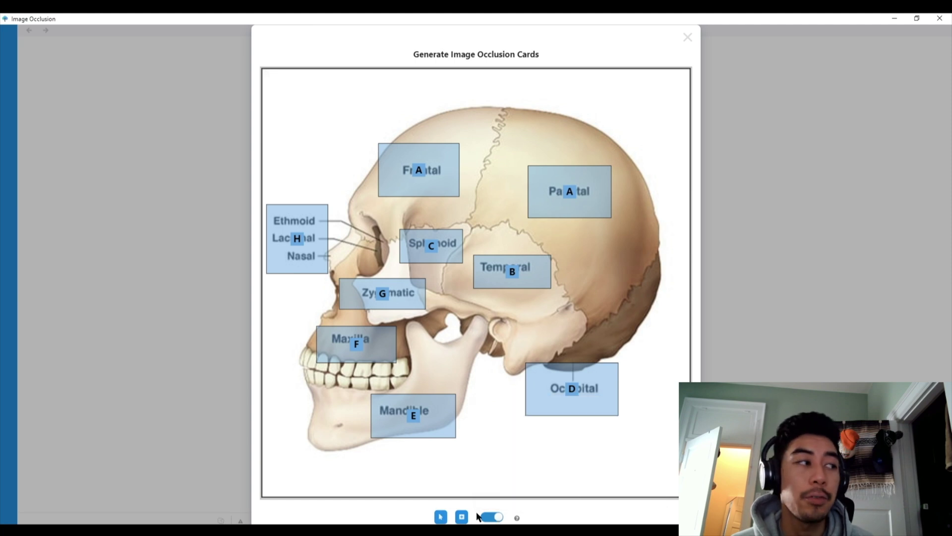
{"action": "mouse_move", "coordinate": [489, 519]}
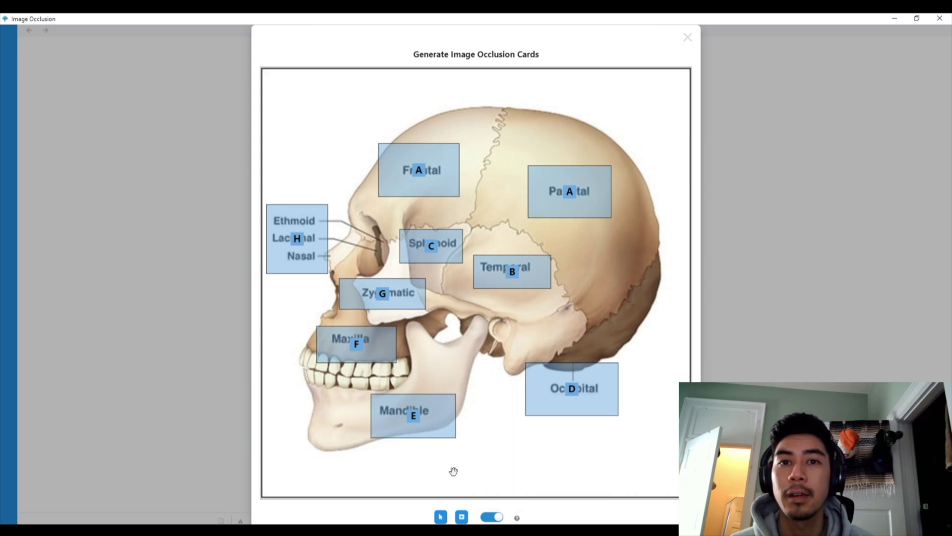
Merge all skull occlusion masks into a single cloze A
{"action": "left_click", "coordinate": [558, 395]}
{"action": "left_click", "coordinate": [522, 517]}
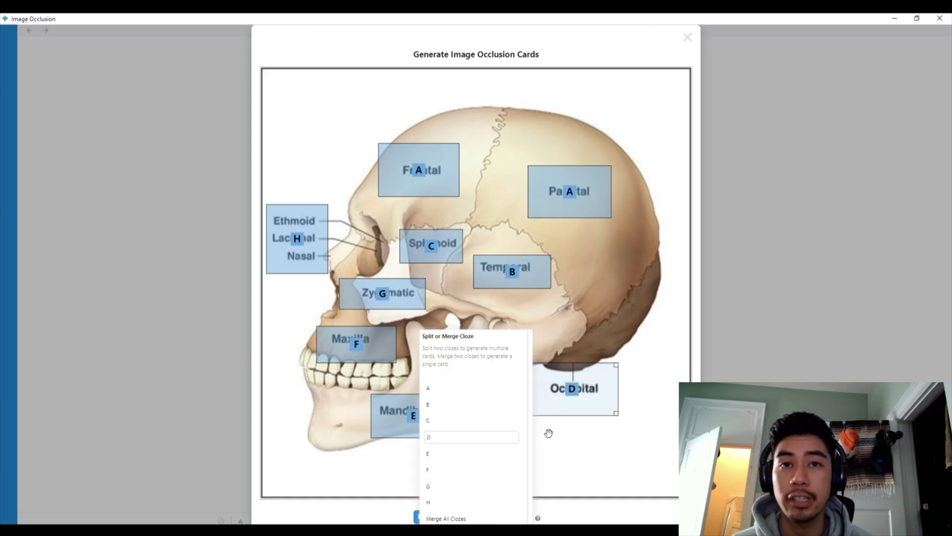
{"action": "left_click", "coordinate": [444, 519]}
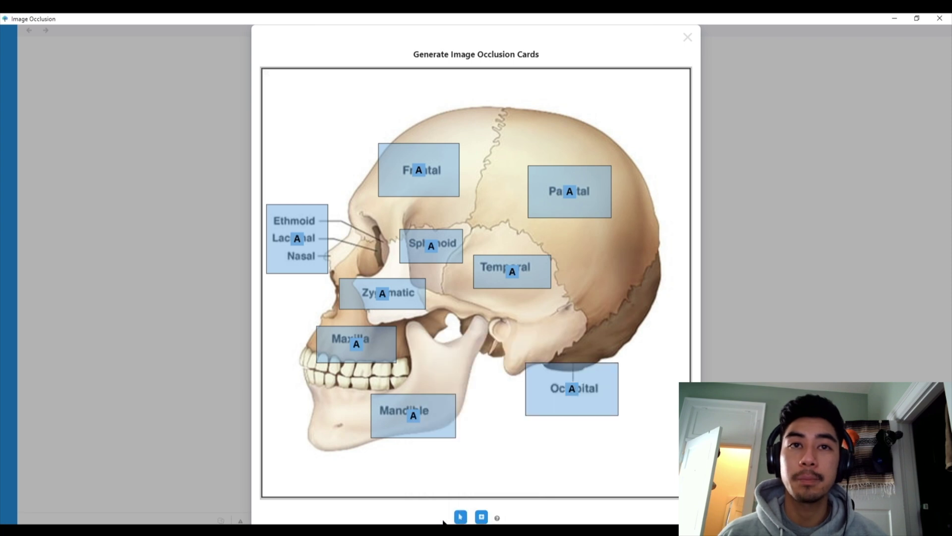
Split the Parietal mask off into its own cloze B
{"action": "left_click", "coordinate": [569, 199]}
{"action": "left_click", "coordinate": [471, 520]}
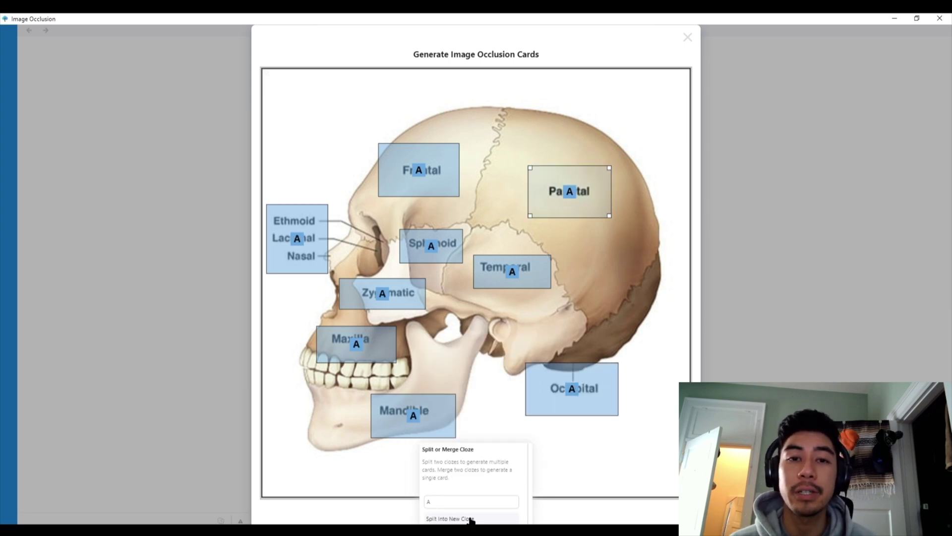
{"action": "left_click", "coordinate": [471, 519]}
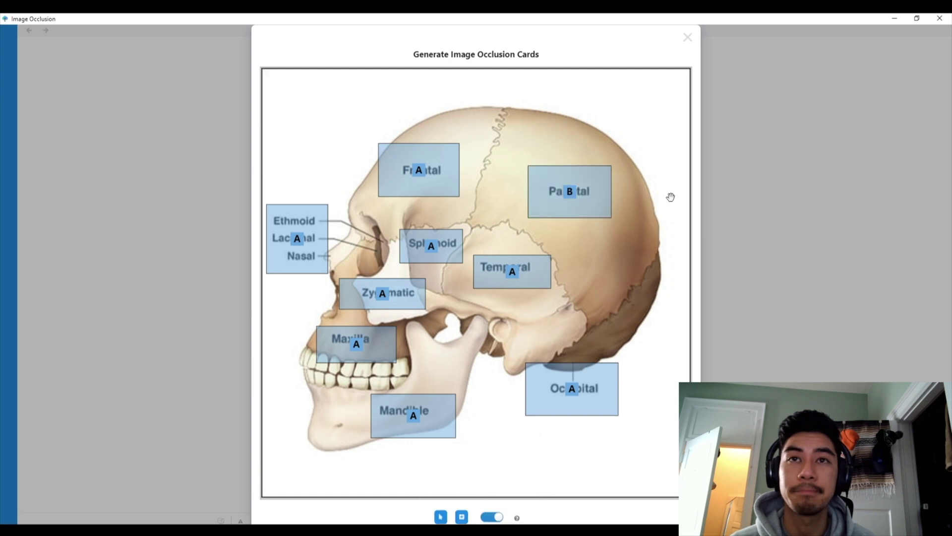
Close the occlusion editor, then expand 'Other Use Cases' and the equation's C/H/Cl atom-count notes
{"action": "left_click", "coordinate": [688, 37]}
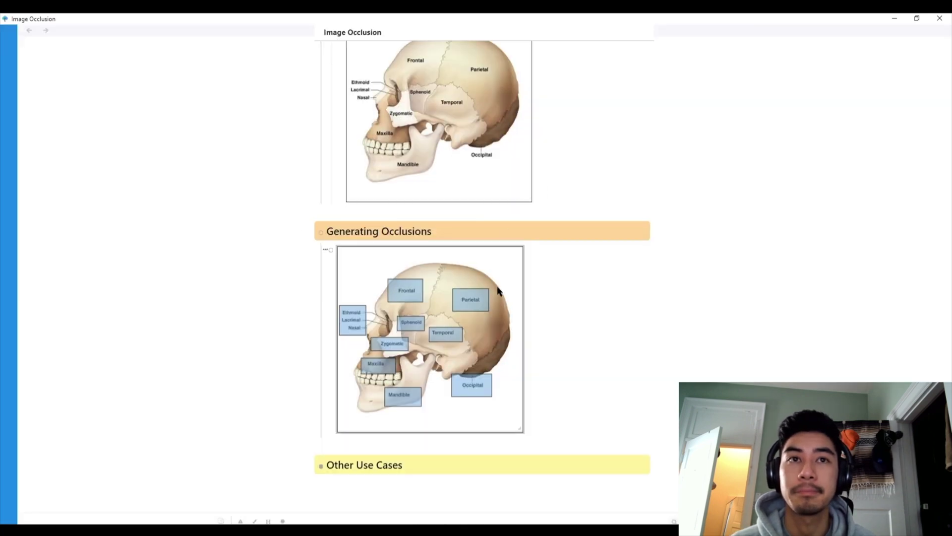
{"action": "scroll", "coordinate": [358, 436], "scroll_direction": "down", "scroll_amount": 1}
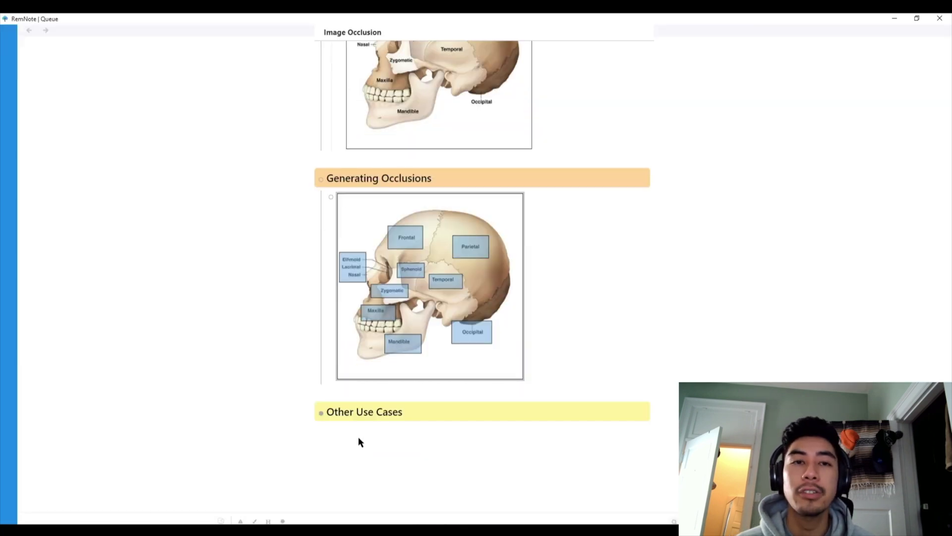
{"action": "left_click", "coordinate": [315, 412]}
{"action": "scroll", "coordinate": [318, 415], "scroll_direction": "down", "scroll_amount": 2}
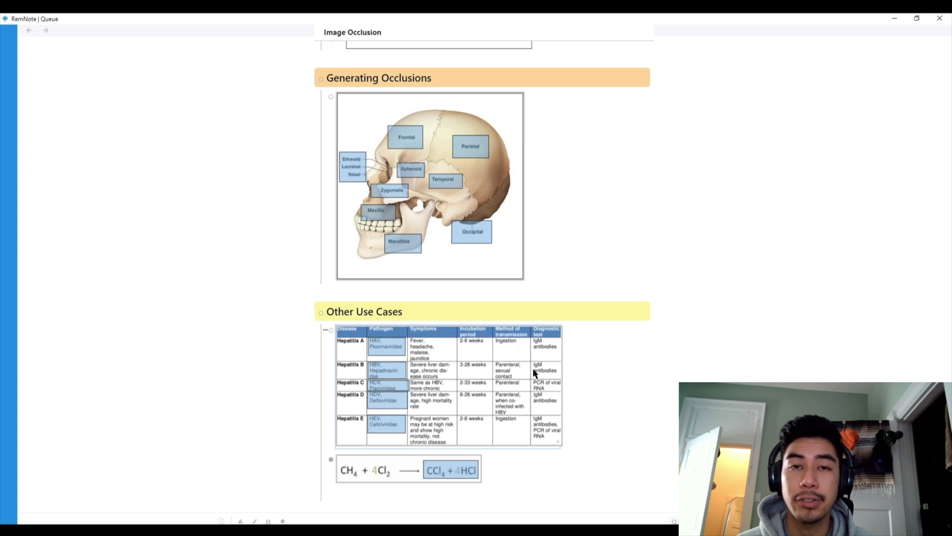
{"action": "scroll", "coordinate": [454, 392], "scroll_direction": "down", "scroll_amount": 2}
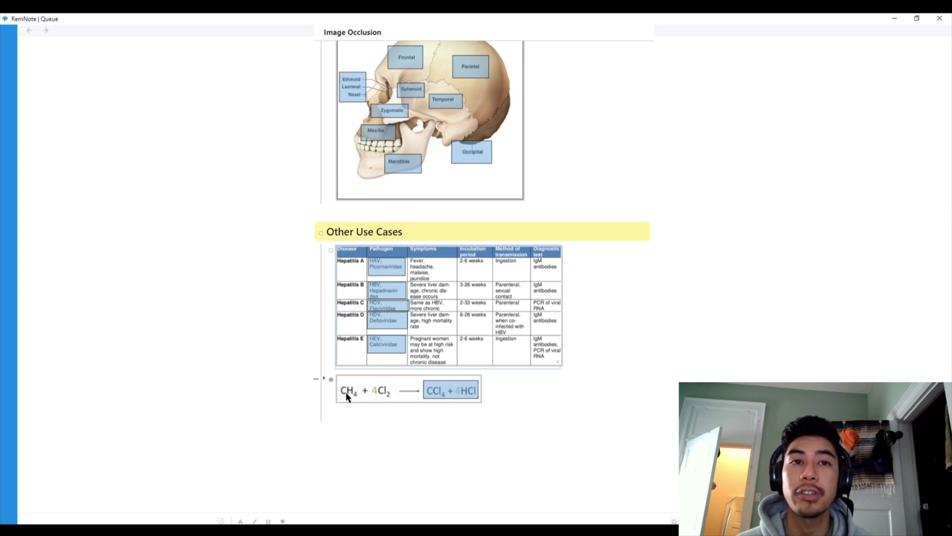
{"action": "left_click", "coordinate": [324, 378]}
{"action": "scroll", "coordinate": [431, 387], "scroll_direction": "down", "scroll_amount": 1}
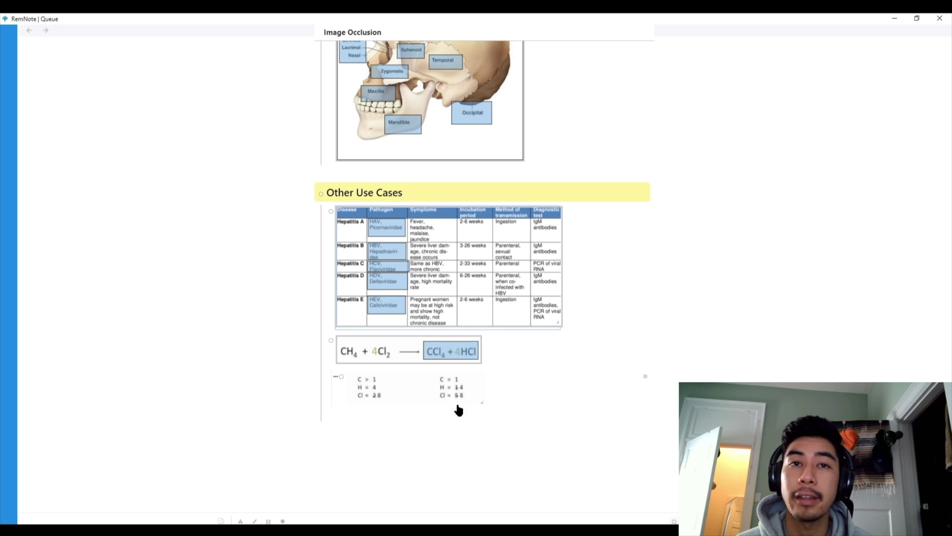
{"action": "scroll", "coordinate": [595, 148], "scroll_direction": "up", "scroll_amount": 15}
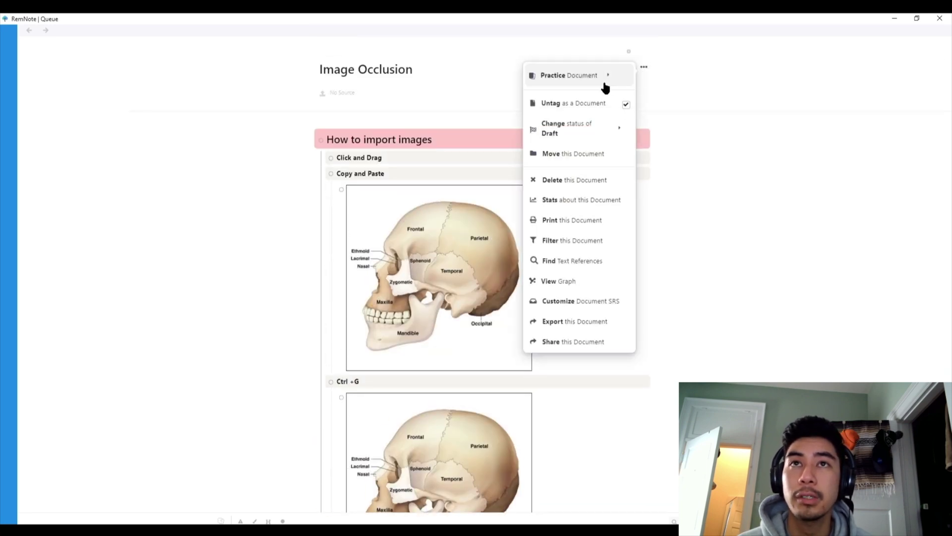
Start practicing the document and rate the chemistry equation card Hard
{"action": "mouse_move", "coordinate": [595, 85]}
{"action": "left_click", "coordinate": [557, 106]}
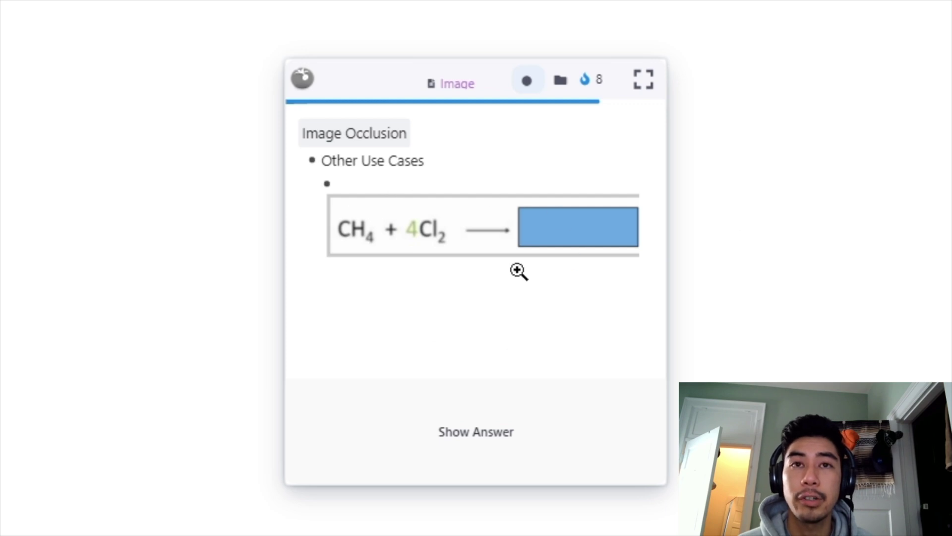
{"action": "left_click", "coordinate": [453, 449]}
{"action": "scroll", "coordinate": [577, 279], "scroll_direction": "up", "scroll_amount": 3}
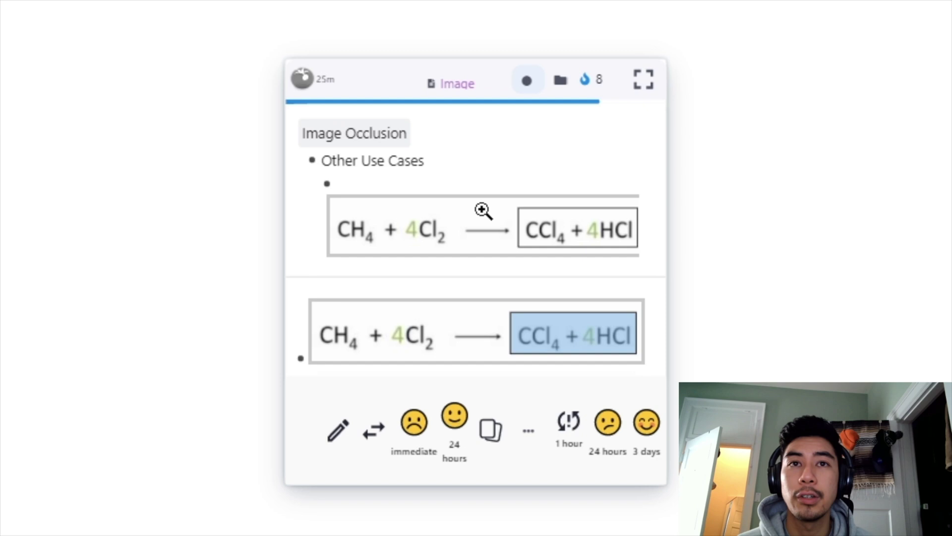
{"action": "scroll", "coordinate": [573, 238], "scroll_direction": "down", "scroll_amount": 2}
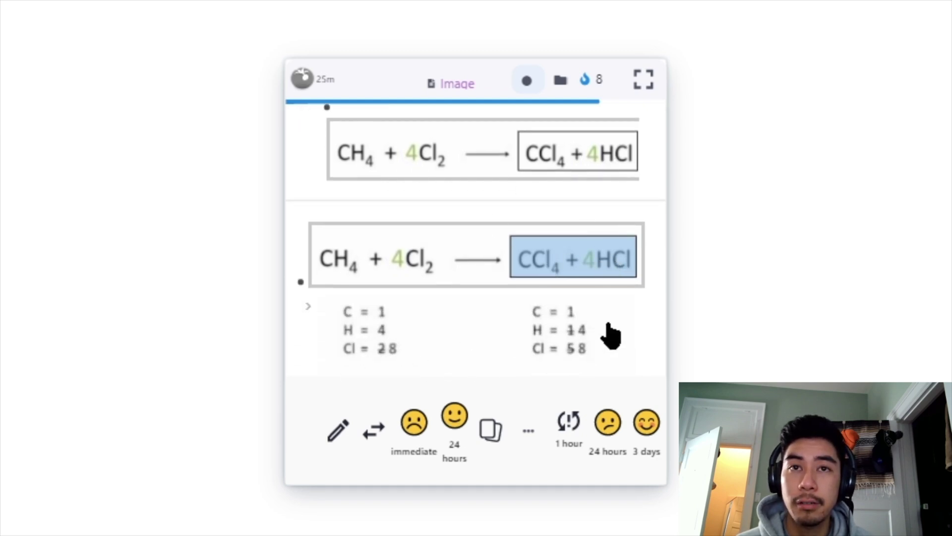
{"action": "left_click", "coordinate": [598, 441]}
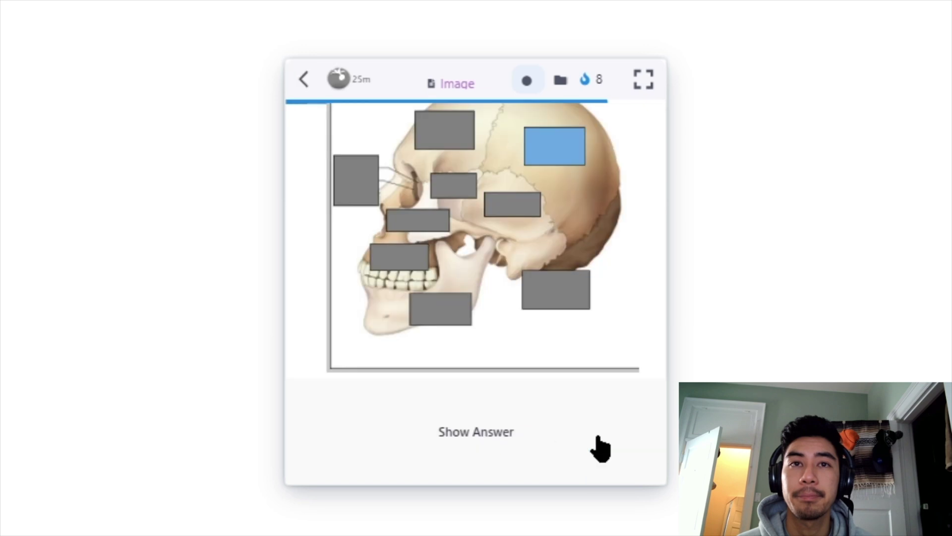
Reveal the hidden Parietal label on the skull card and rate it Easy
{"action": "scroll", "coordinate": [575, 338], "scroll_direction": "down", "scroll_amount": 2}
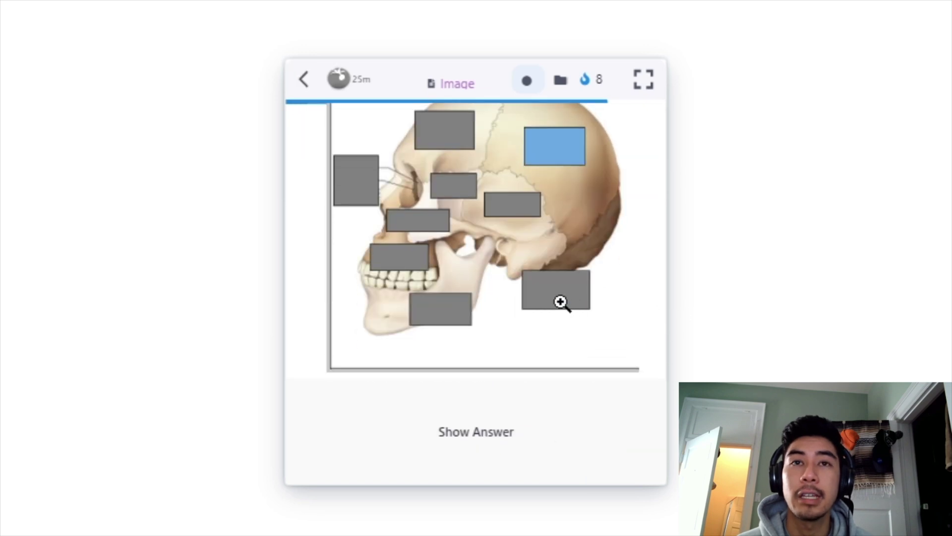
{"action": "scroll", "coordinate": [559, 308], "scroll_direction": "up", "scroll_amount": 2}
{"action": "scroll", "coordinate": [568, 198], "scroll_direction": "down", "scroll_amount": 2}
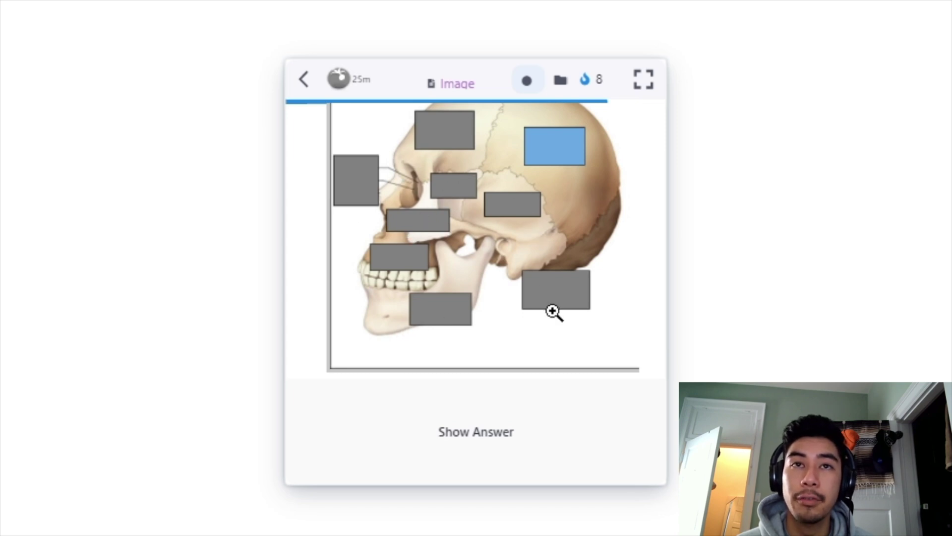
{"action": "left_click", "coordinate": [517, 436]}
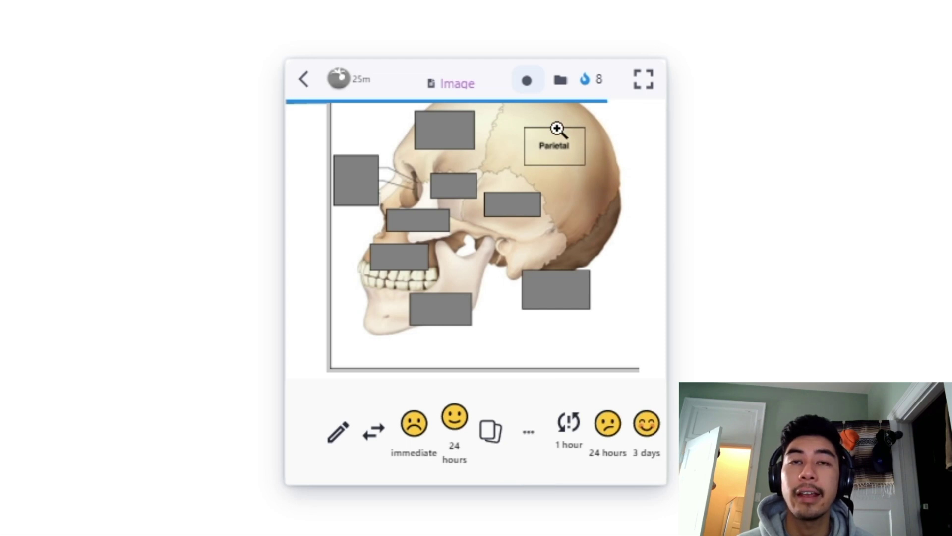
{"action": "scroll", "coordinate": [460, 270], "scroll_direction": "up", "scroll_amount": 3}
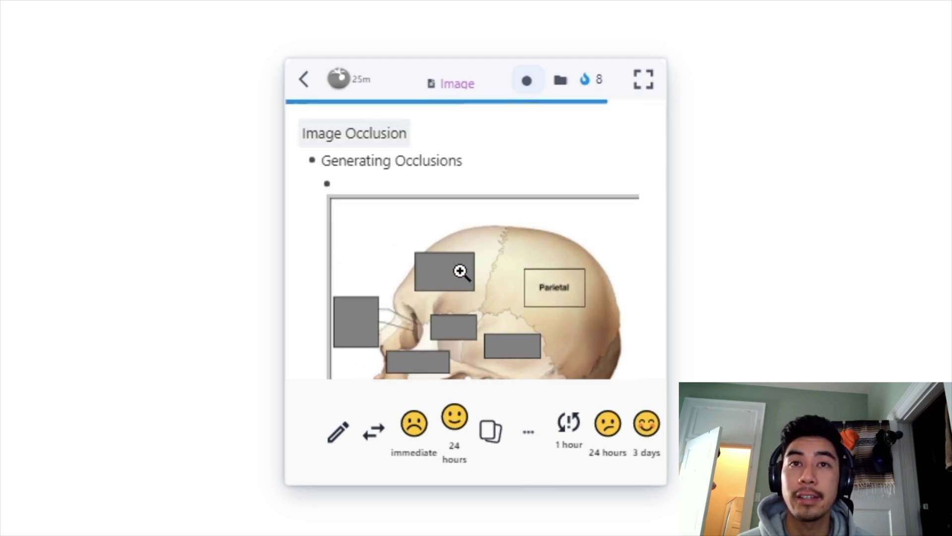
{"action": "scroll", "coordinate": [460, 254], "scroll_direction": "down", "scroll_amount": 2}
{"action": "left_click", "coordinate": [650, 440]}
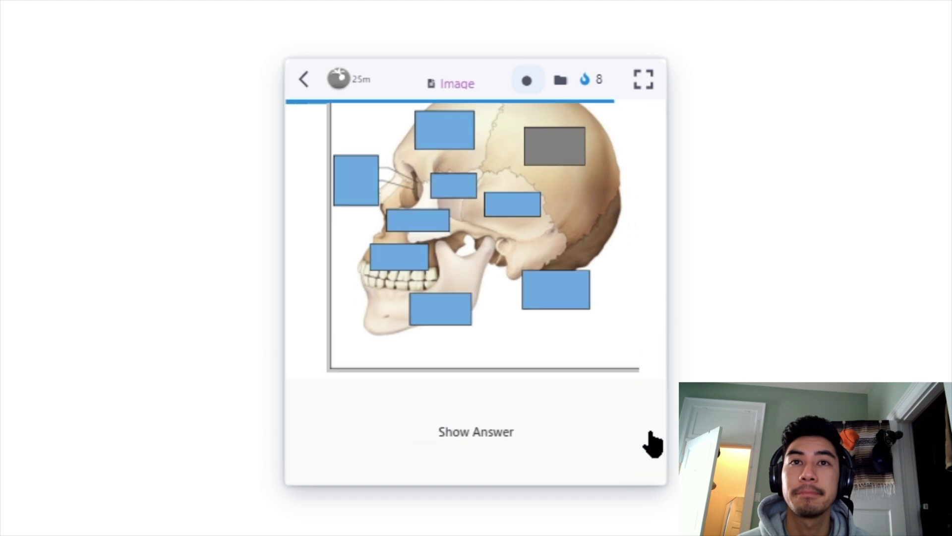
Reveal and rate the remaining skull card and the hepatitis table card as Easy
{"action": "left_click", "coordinate": [495, 434]}
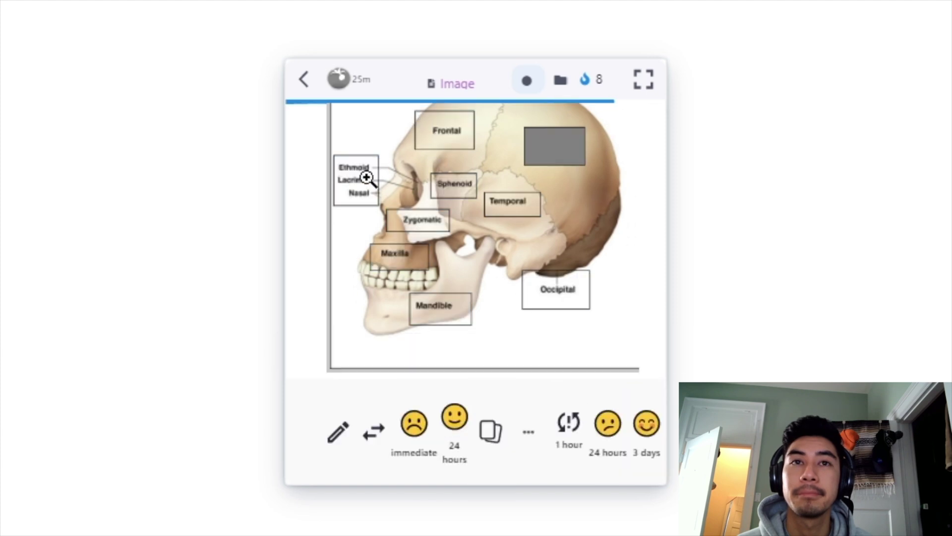
{"action": "left_click", "coordinate": [642, 427]}
{"action": "left_click", "coordinate": [551, 449]}
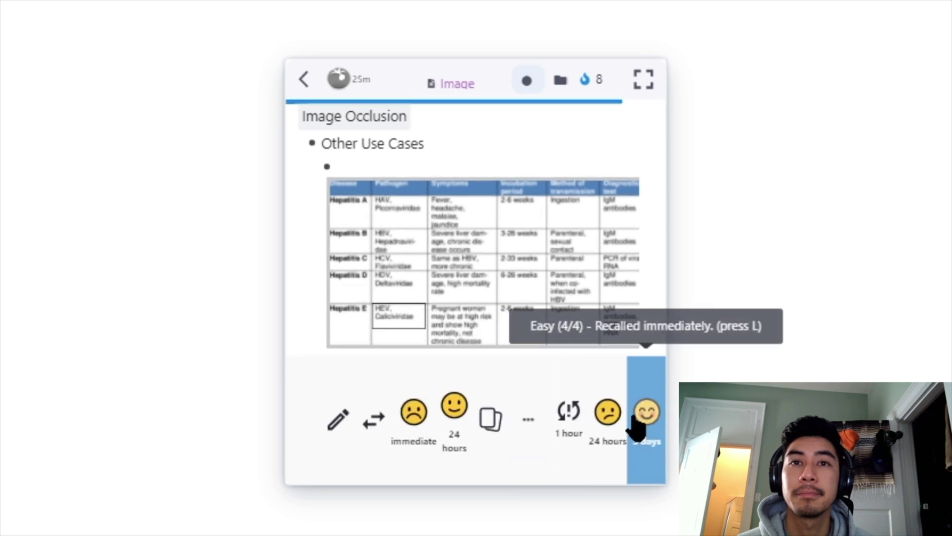
{"action": "left_click", "coordinate": [647, 404]}
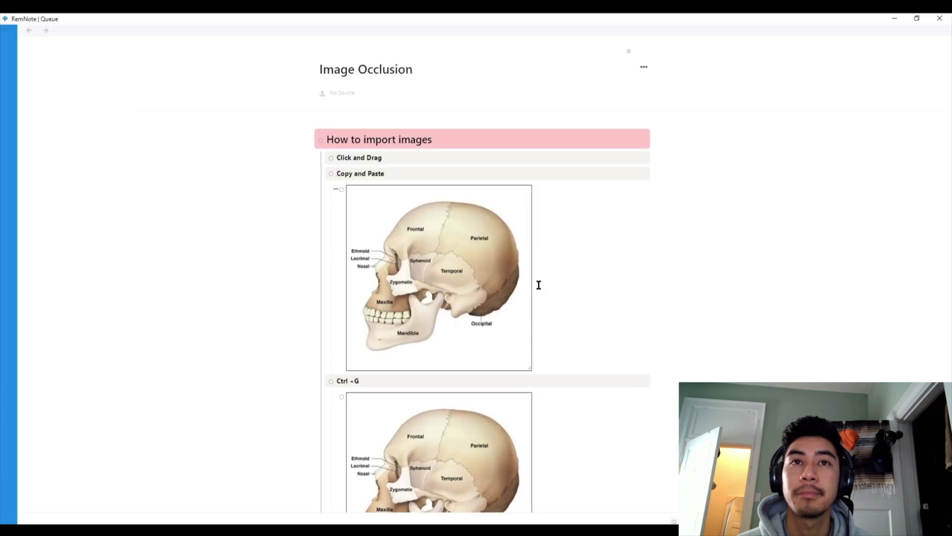
{"action": "scroll", "coordinate": [538, 285], "scroll_direction": "down", "scroll_amount": 15}
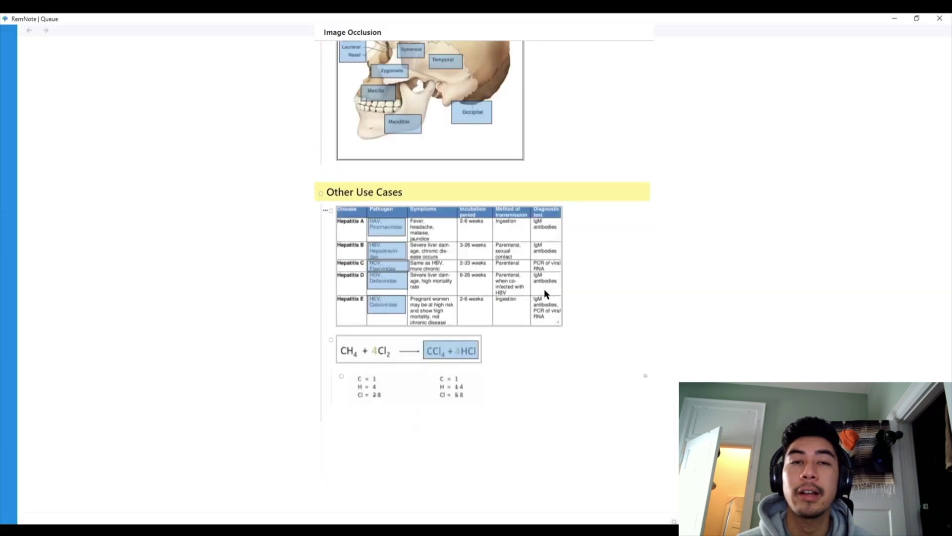